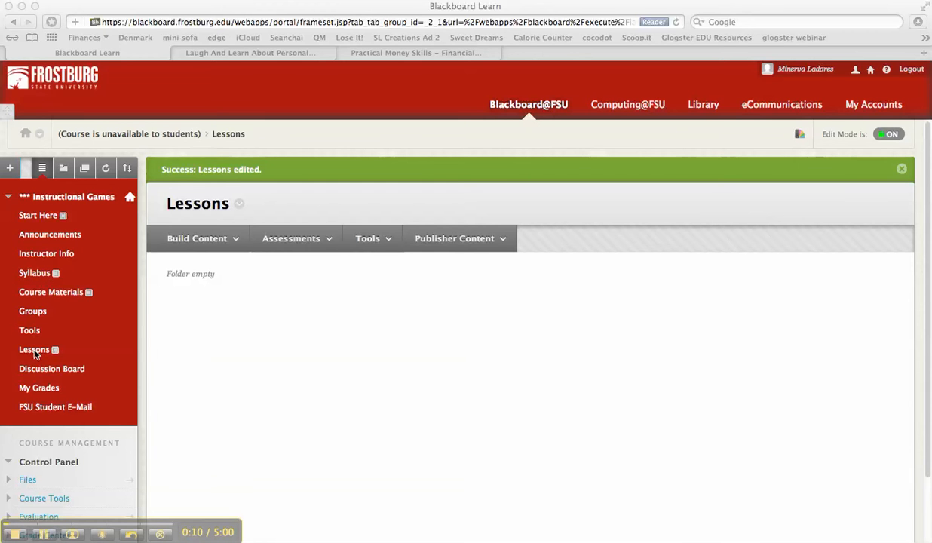
# Rename the Lessons link in the course menu to Modules.
pyautogui.click(34, 354)
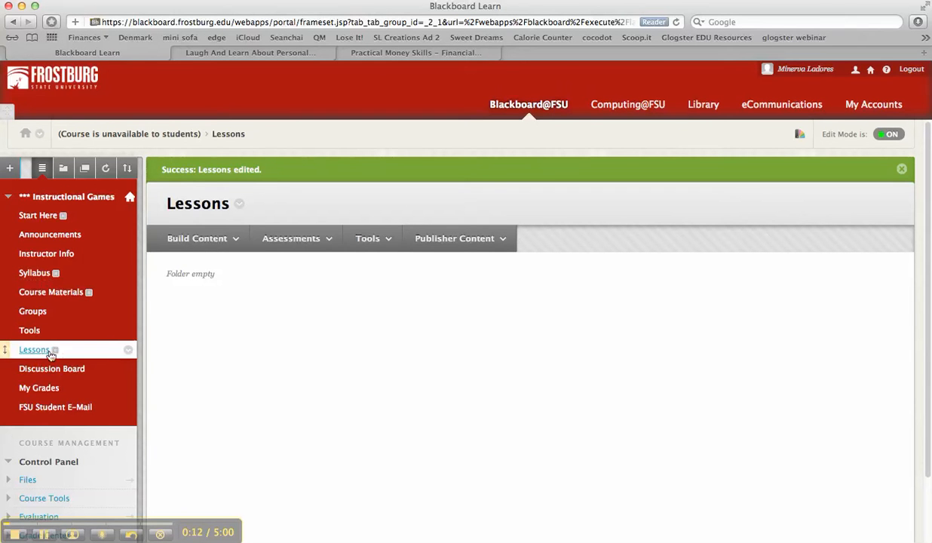
pyautogui.click(128, 351)
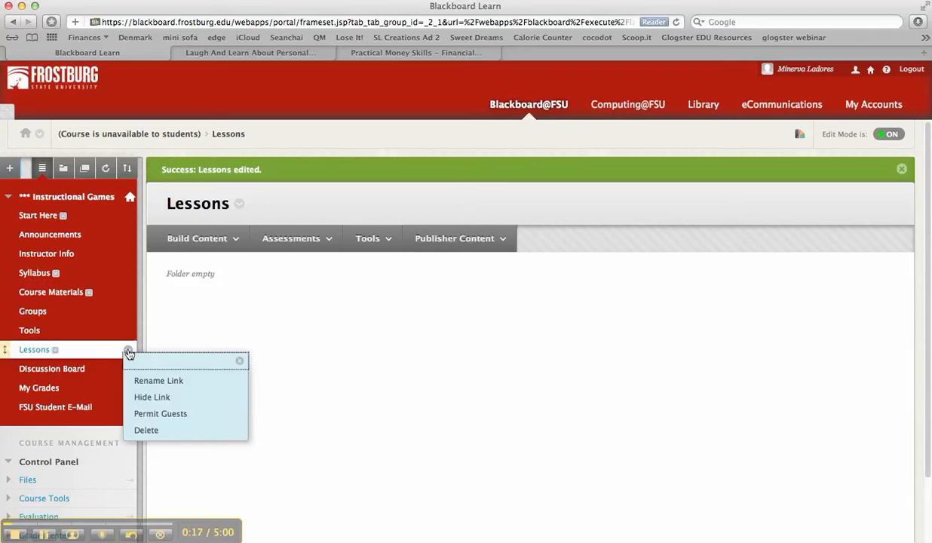
pyautogui.click(152, 382)
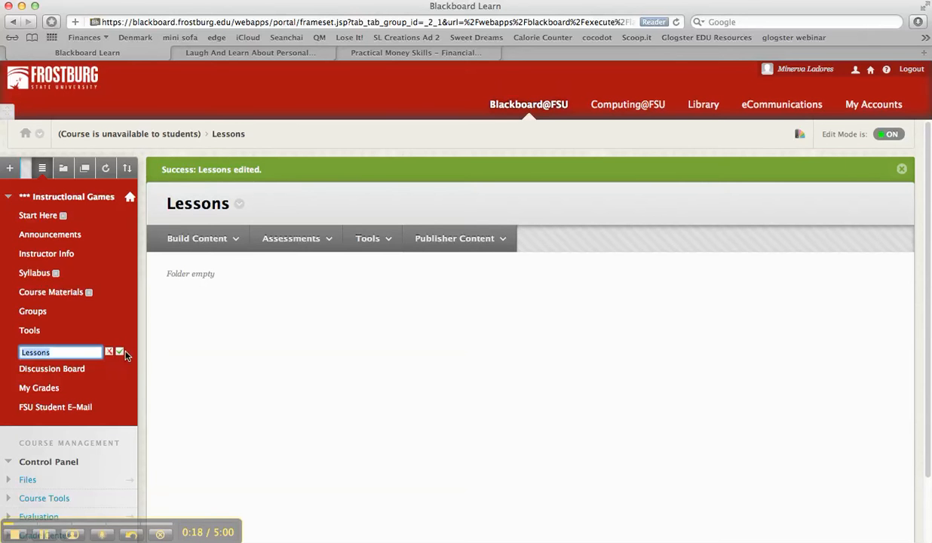
pyautogui.write('Modules')
pyautogui.click(120, 352)
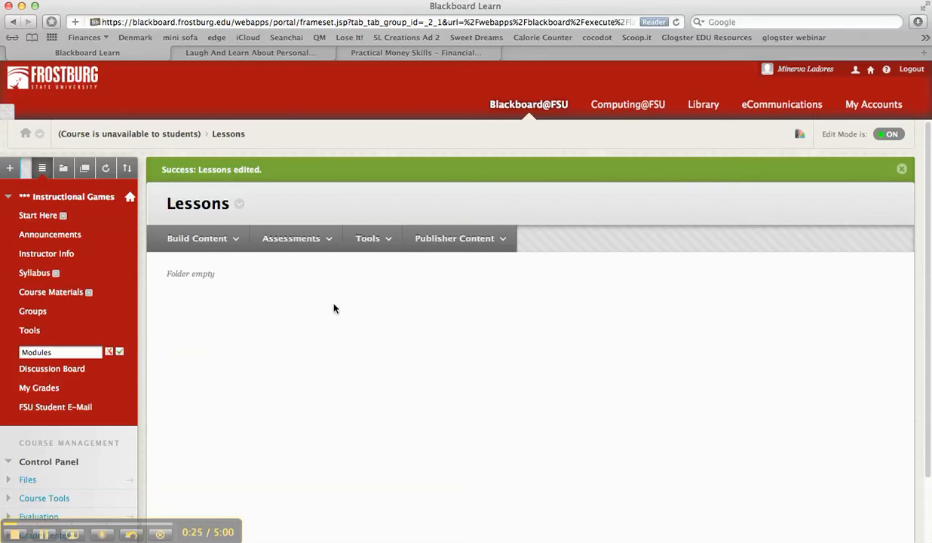
# Edit the Lessons content folder and submit it with the name Modules.
pyautogui.click(239, 206)
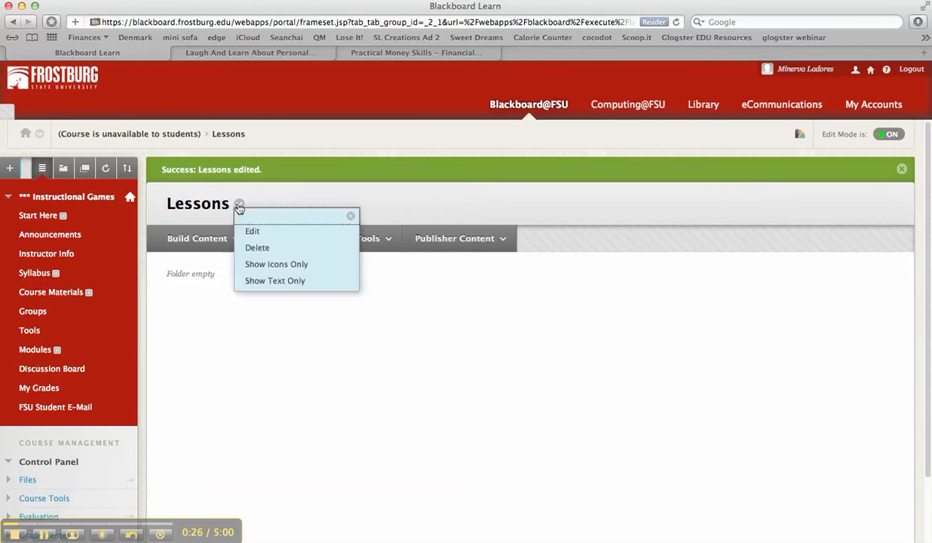
pyautogui.click(257, 235)
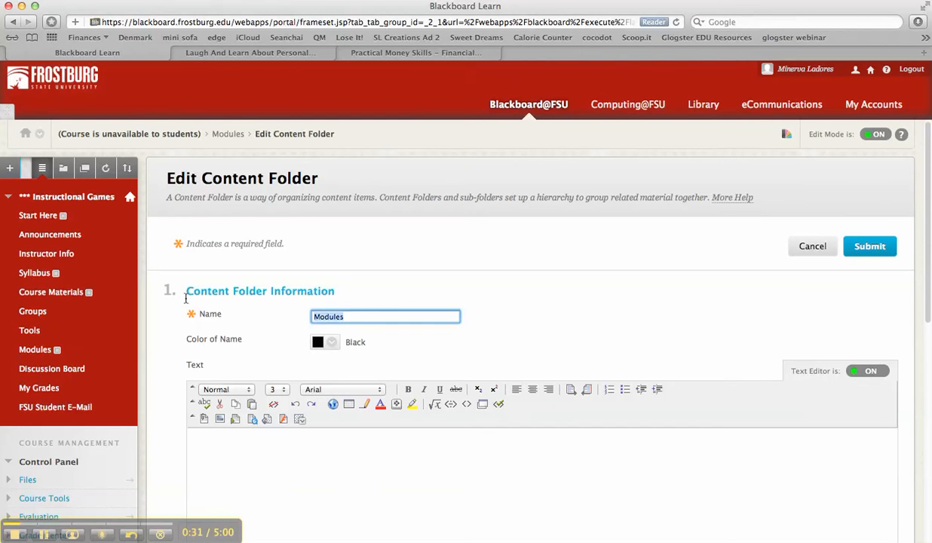
pyautogui.write('Mod')
pyautogui.click(868, 244)
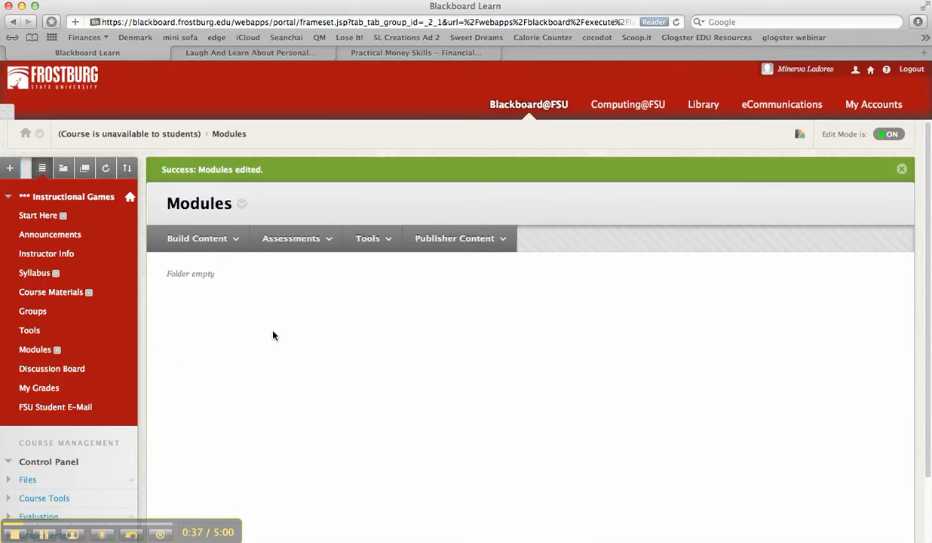
pyautogui.moveTo(199, 238)
pyautogui.click(180, 285)
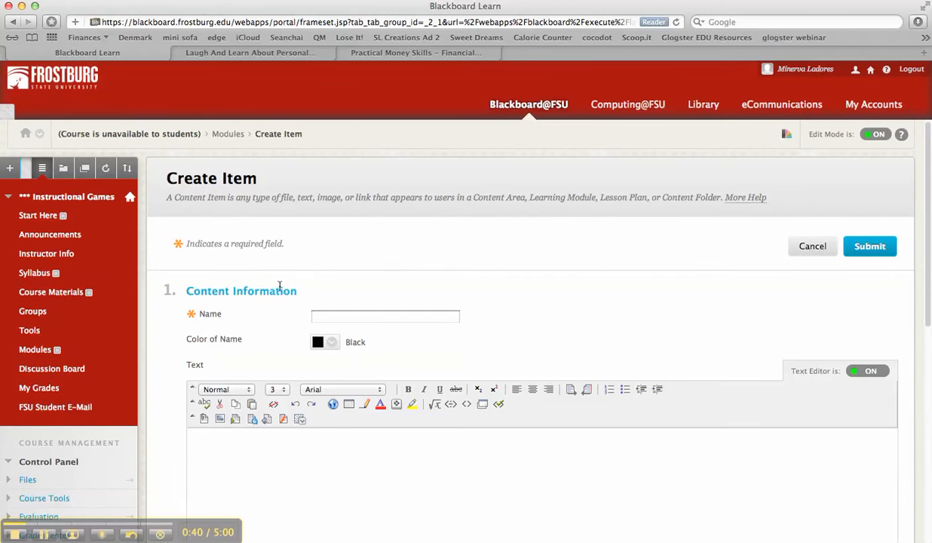
pyautogui.click(813, 246)
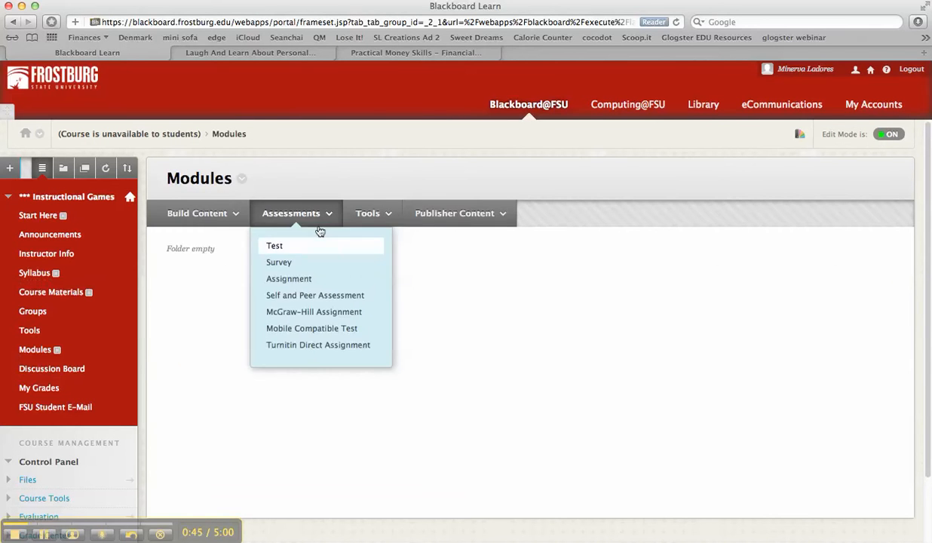
# Create a learning module named "Module 1: Introduction to Personal Finance" in the Modules area and open it.
pyautogui.moveTo(219, 214)
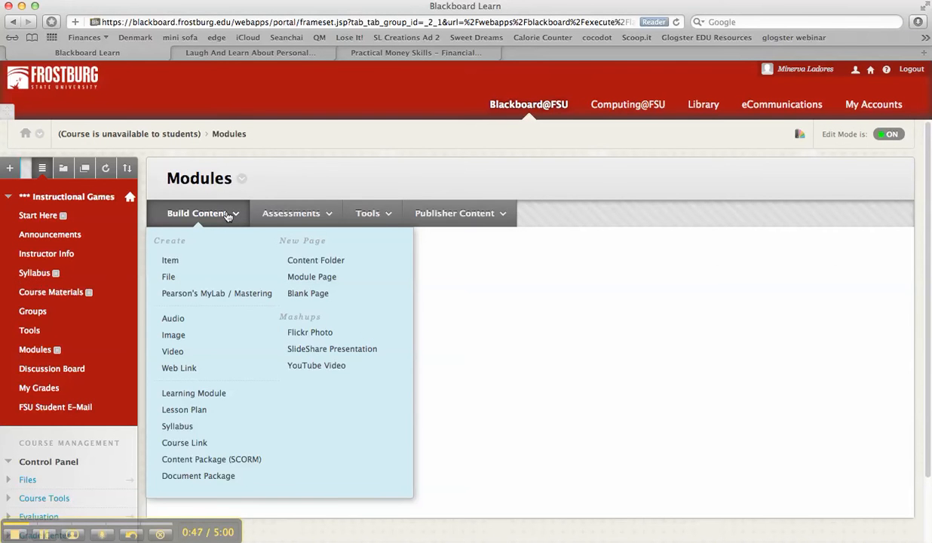
pyautogui.click(205, 398)
pyautogui.click(354, 338)
pyautogui.write('Module 1')
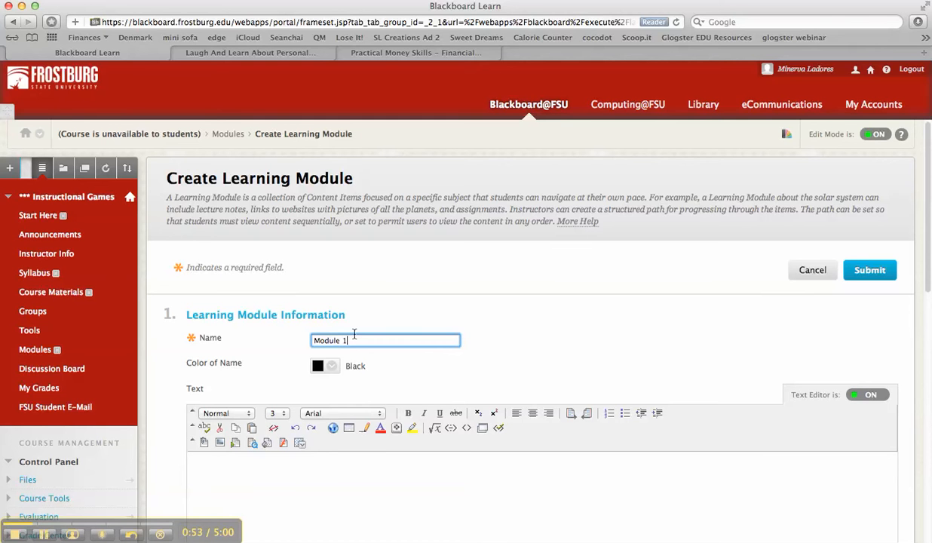
pyautogui.write(':')
pyautogui.press('Return')
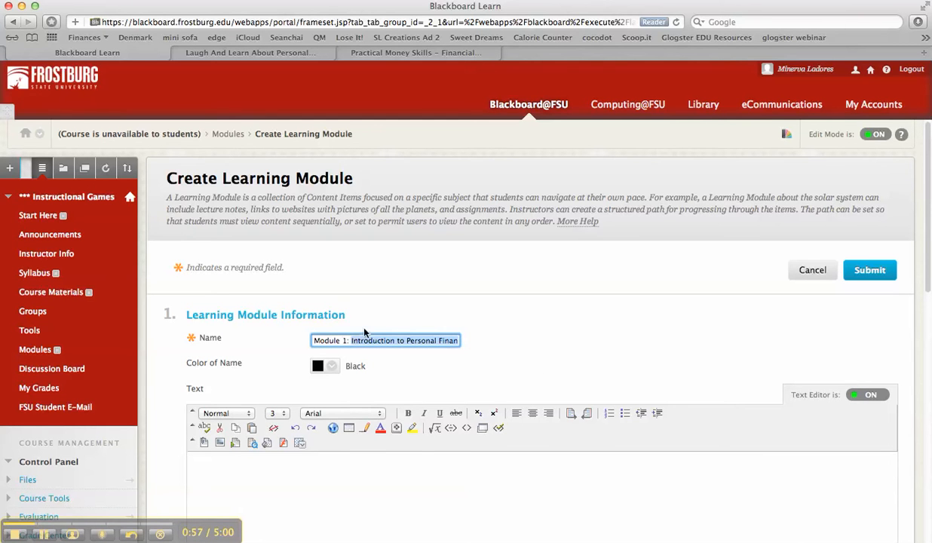
pyautogui.click(573, 358)
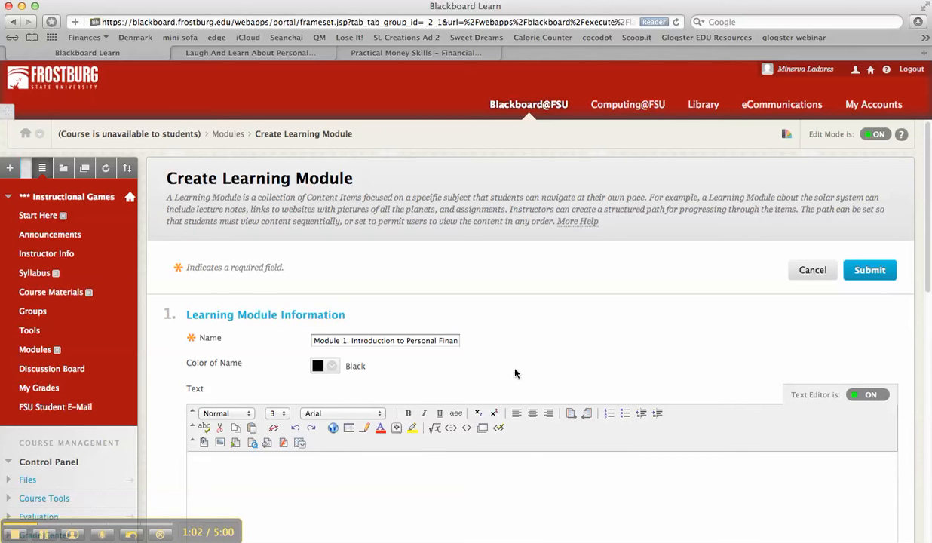
pyautogui.scroll(-3, 515, 370)
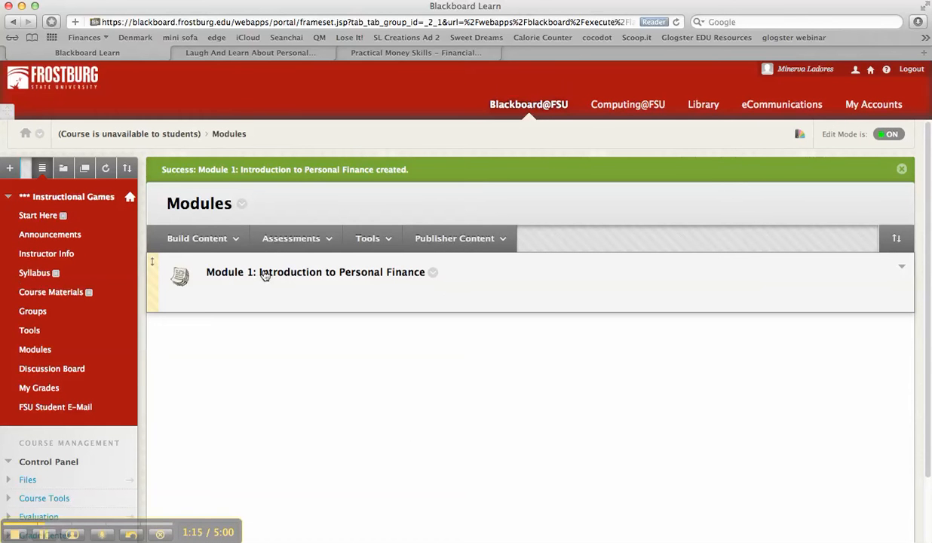
pyautogui.click(265, 273)
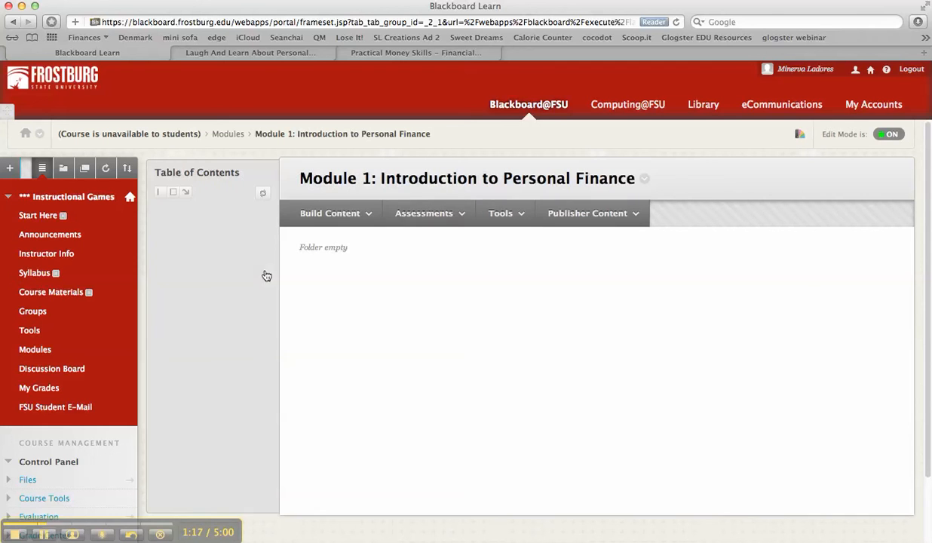
# Try widening, collapsing and restoring the module's table of contents pane.
pyautogui.click(173, 194)
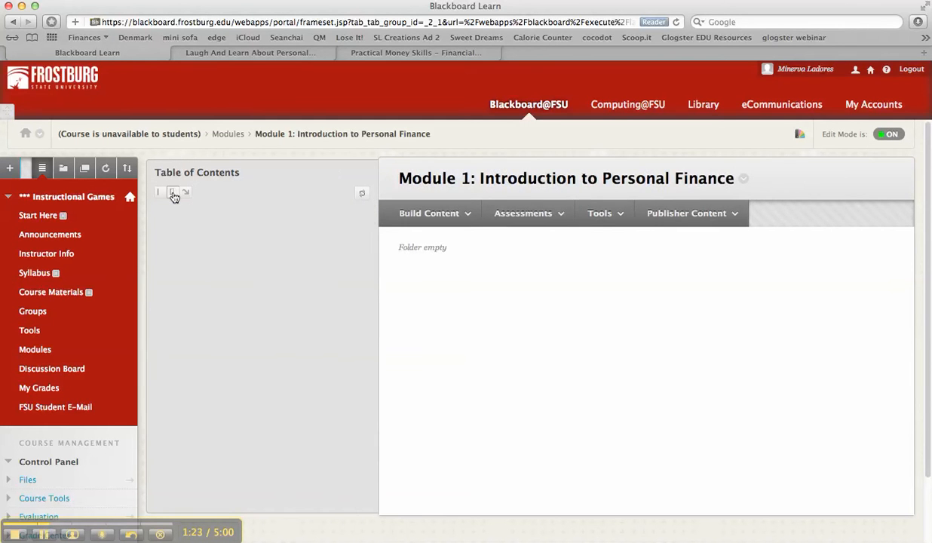
pyautogui.click(173, 193)
pyautogui.click(159, 194)
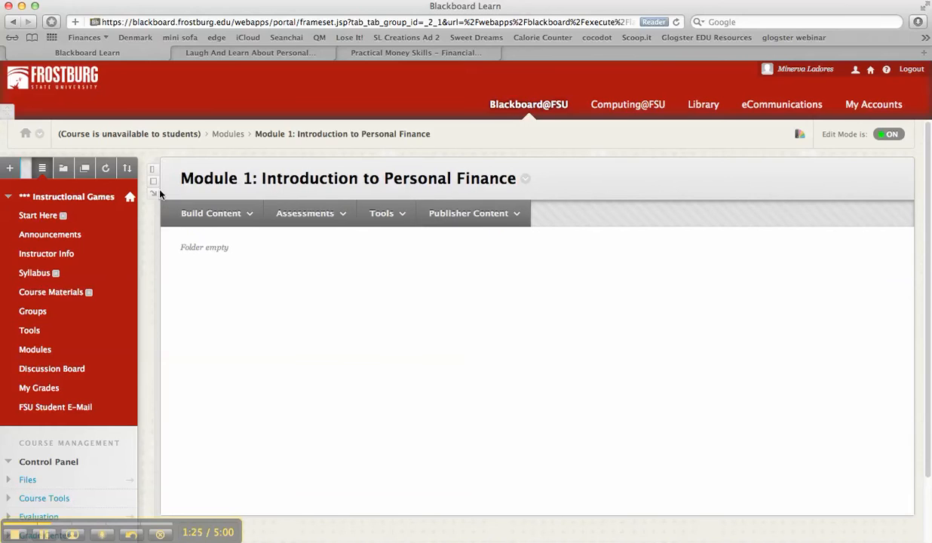
pyautogui.click(154, 185)
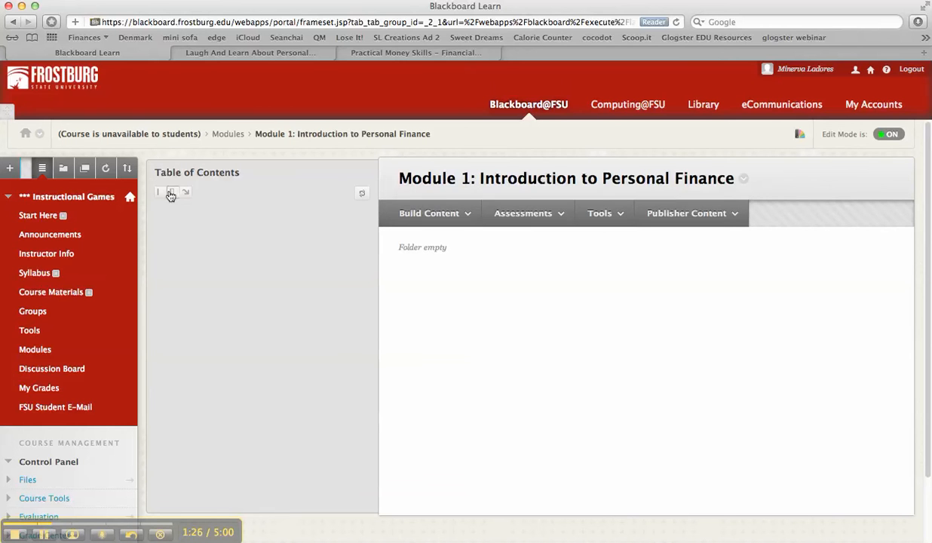
pyautogui.click(171, 194)
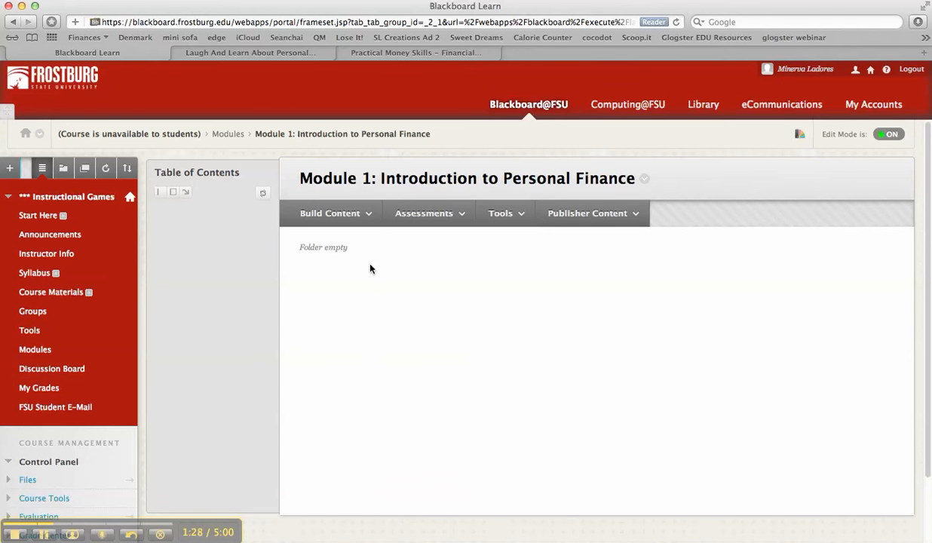
# Add an item named Introduction to Module 1 with the text "In this module, you're going to learn the concept of personal finance.".
pyautogui.click(367, 215)
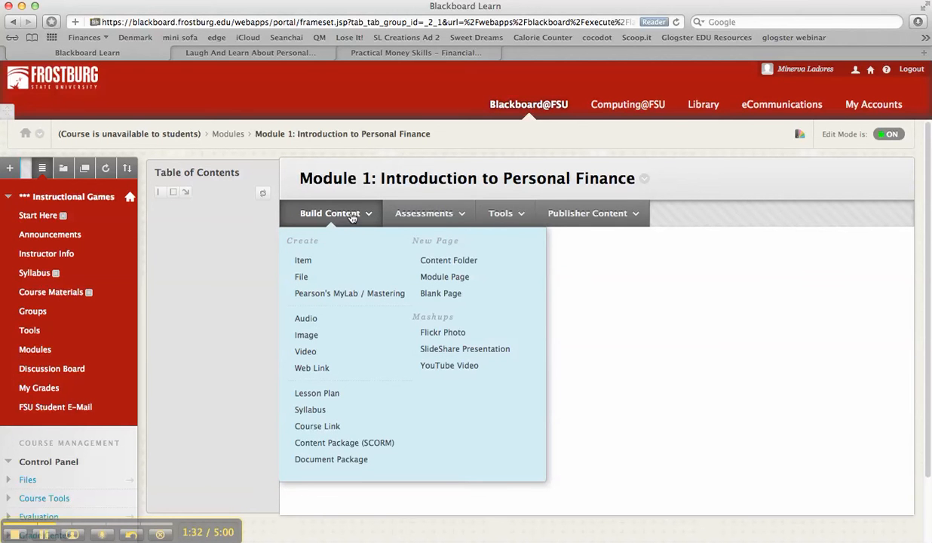
pyautogui.click(304, 260)
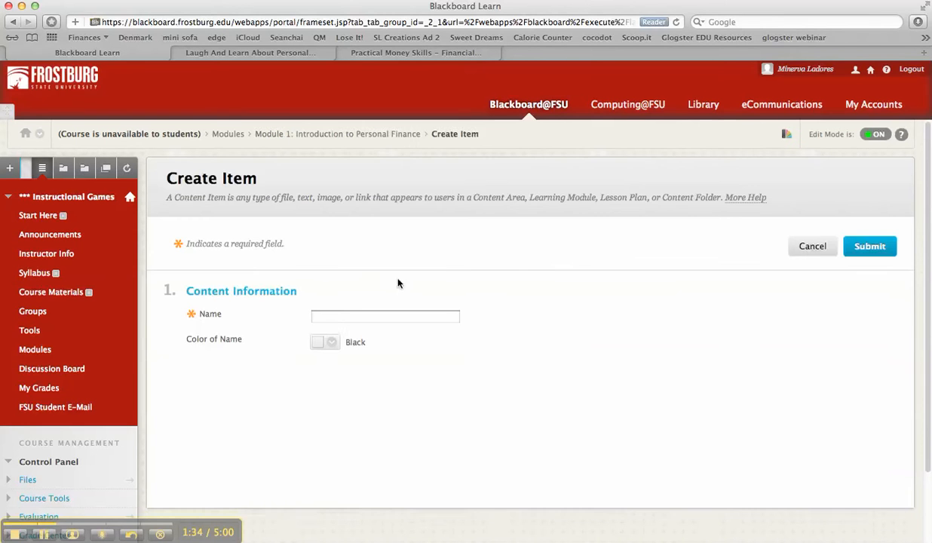
pyautogui.click(357, 316)
pyautogui.write('Introduction')
pyautogui.click(356, 468)
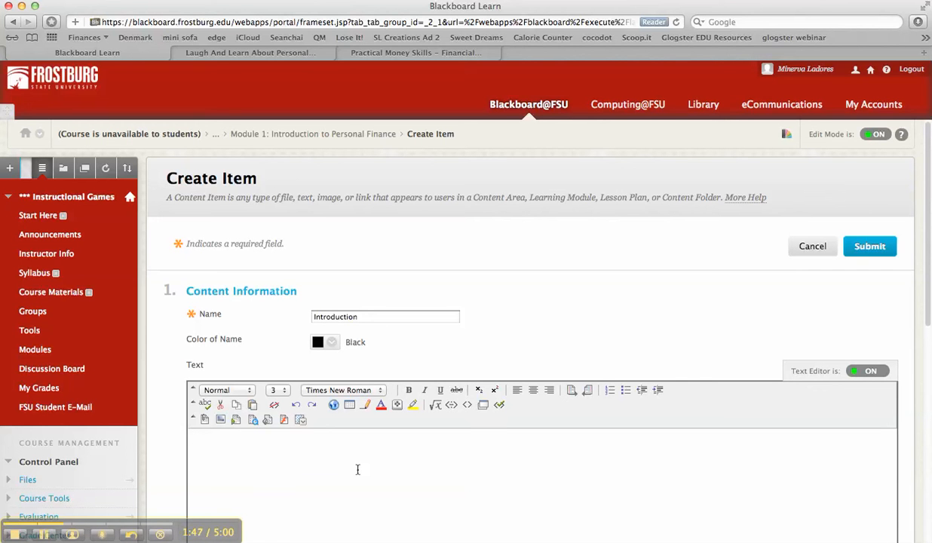
pyautogui.write("In this module, you're going to learn the concept of personal finance.")
pyautogui.click(881, 248)
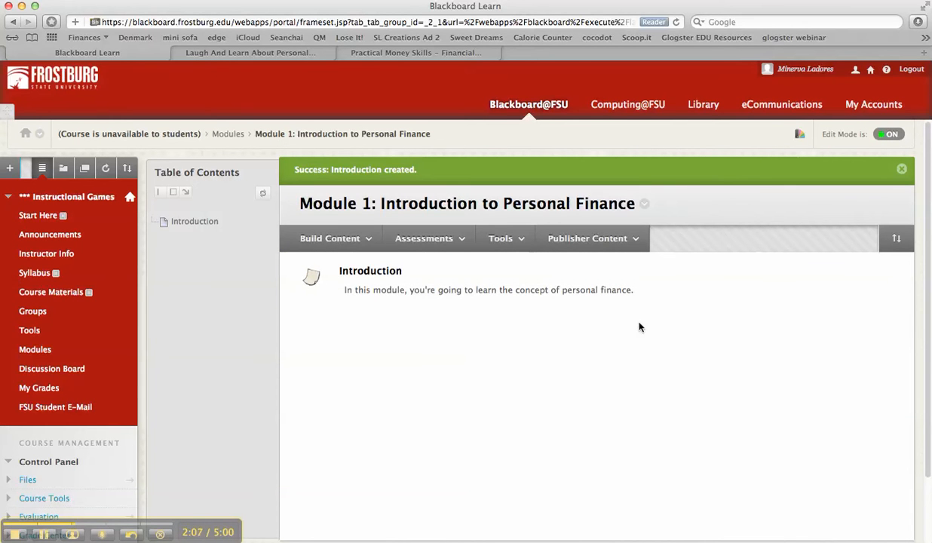
# Start a YouTube video mashup, search for "personal finance" and select "Mint.com's Three Principles of Personal Finance".
pyautogui.moveTo(355, 242)
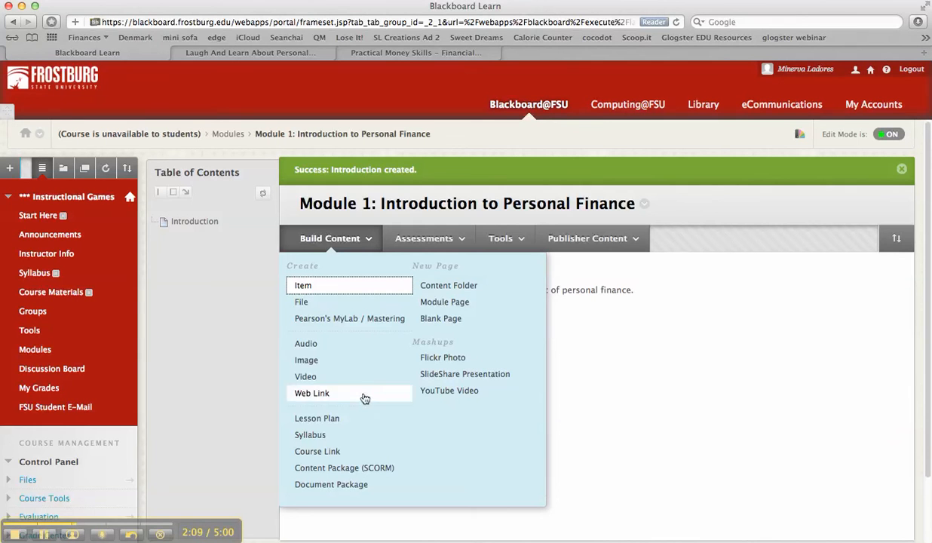
pyautogui.click(449, 393)
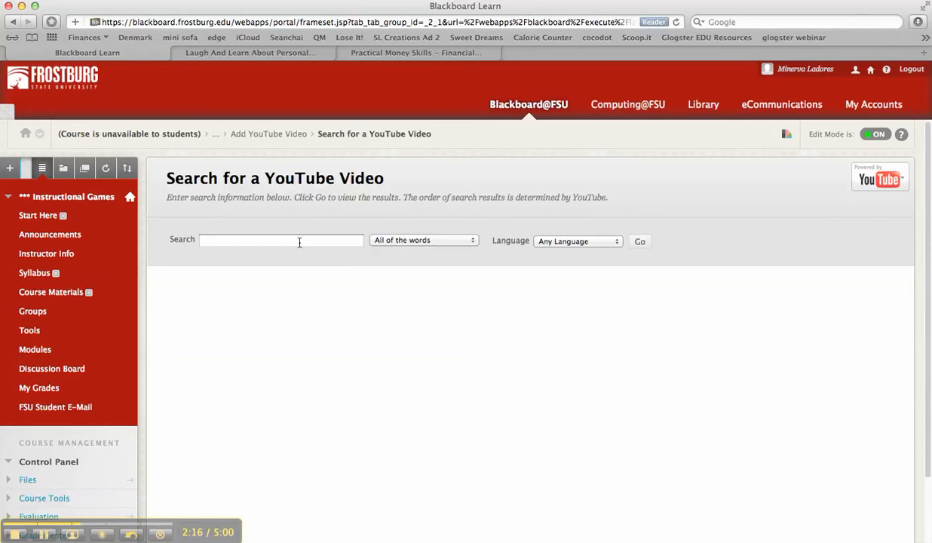
pyautogui.click(299, 241)
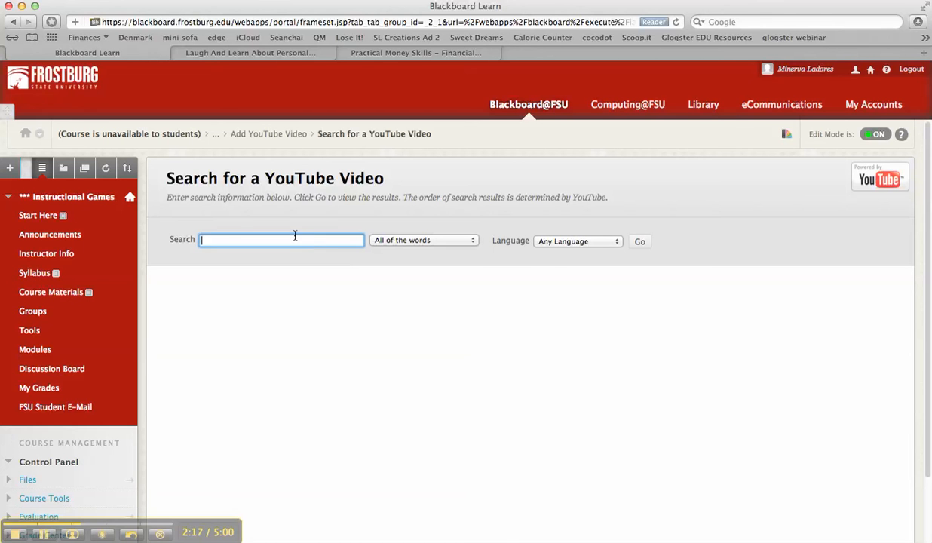
pyautogui.write('personal finance')
pyautogui.click(640, 242)
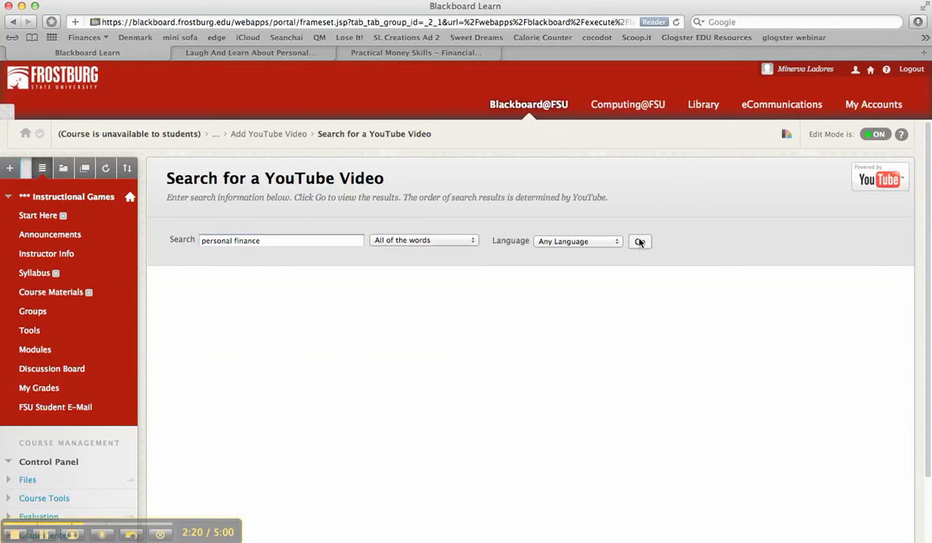
pyautogui.scroll(-2, 651, 435)
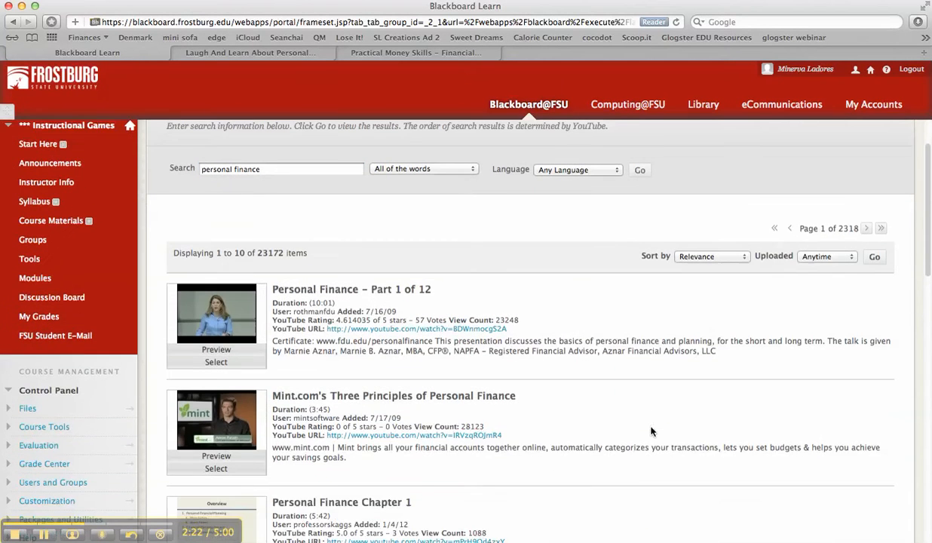
pyautogui.click(217, 468)
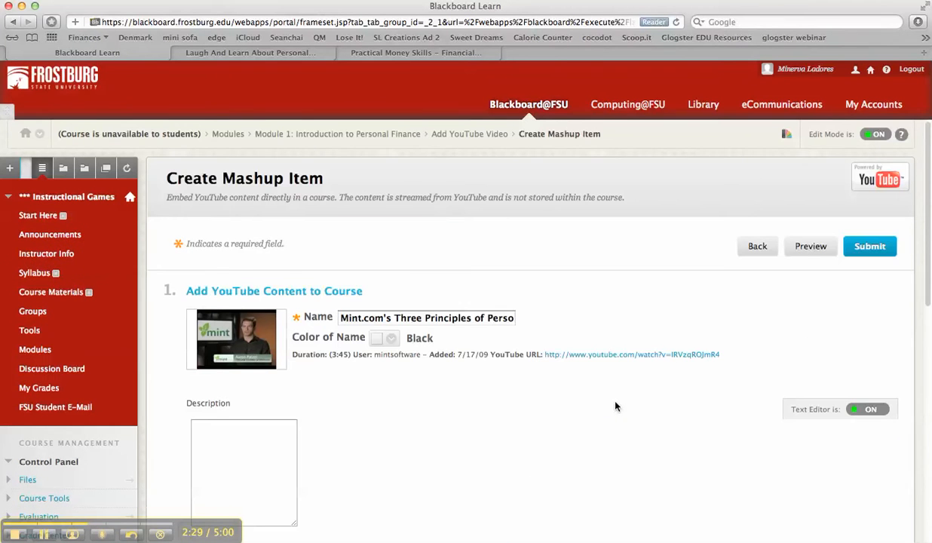
# Enter "Watch this video to learn about..." as the YouTube video's description.
pyautogui.scroll(-3, 589, 383)
pyautogui.click(477, 401)
pyautogui.write('Watch this video and')
pyautogui.press('BackSpace')
pyautogui.press('BackSpace')
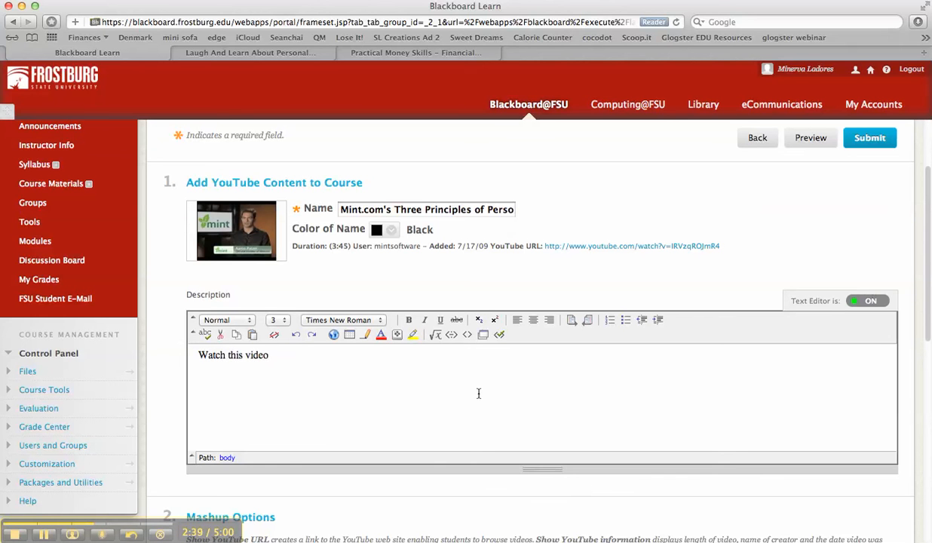
pyautogui.write('to learn about...')
# Prefix the video's name with "Learning Material 1:" and submit the mashup item to the module.
pyautogui.click(338, 209)
pyautogui.write('Learning Ma')
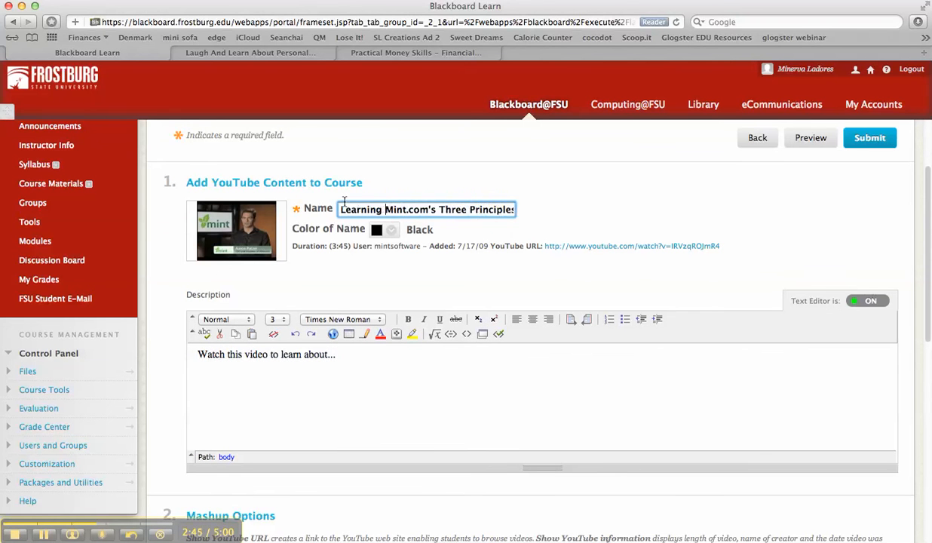
pyautogui.write('terial 1:')
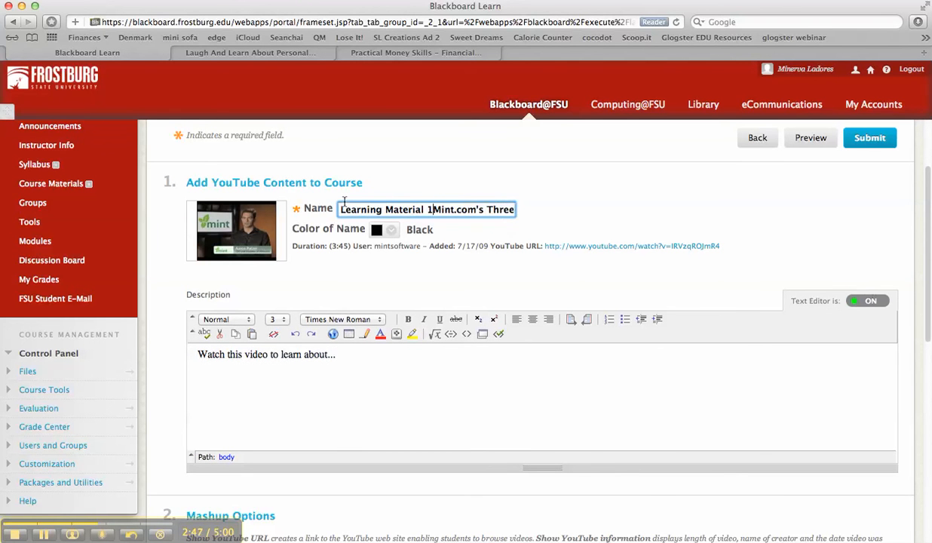
pyautogui.click(875, 140)
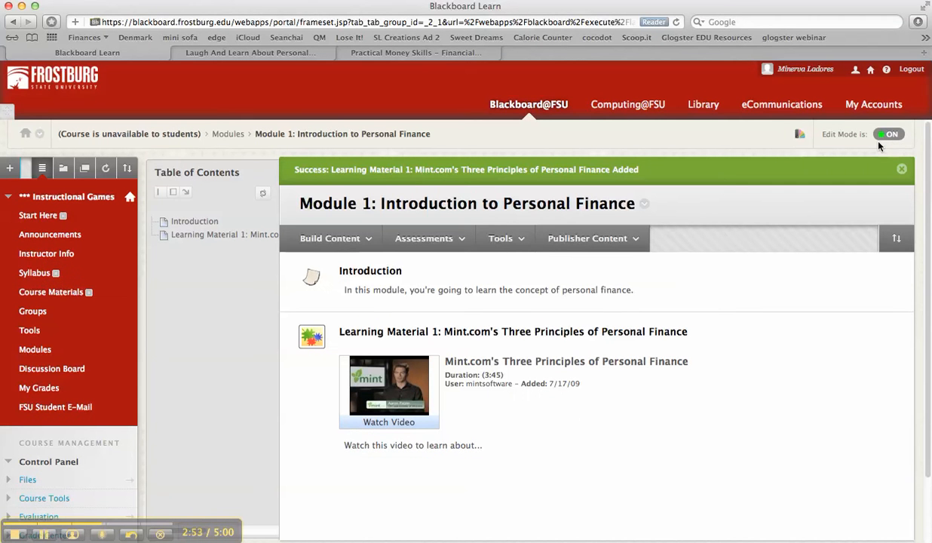
pyautogui.scroll(-1, 747, 372)
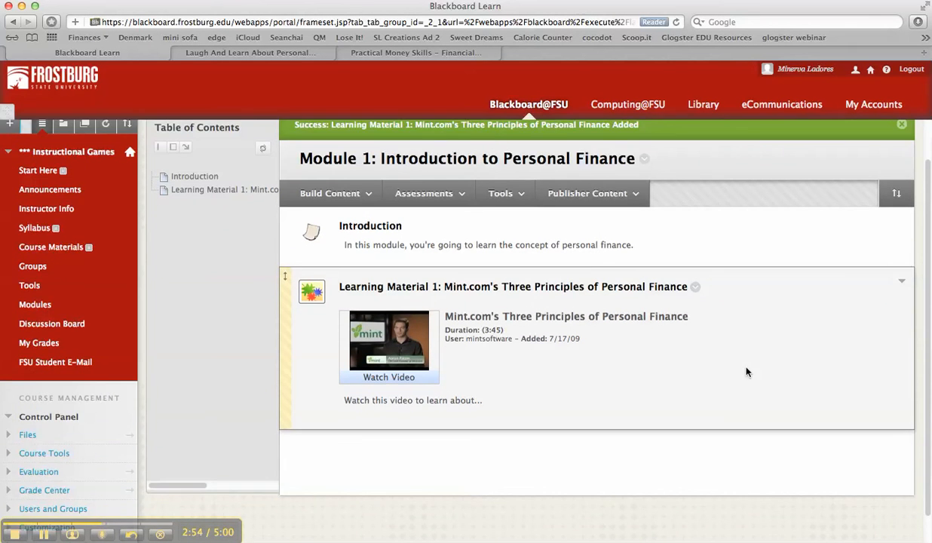
pyautogui.scroll(-1, 747, 371)
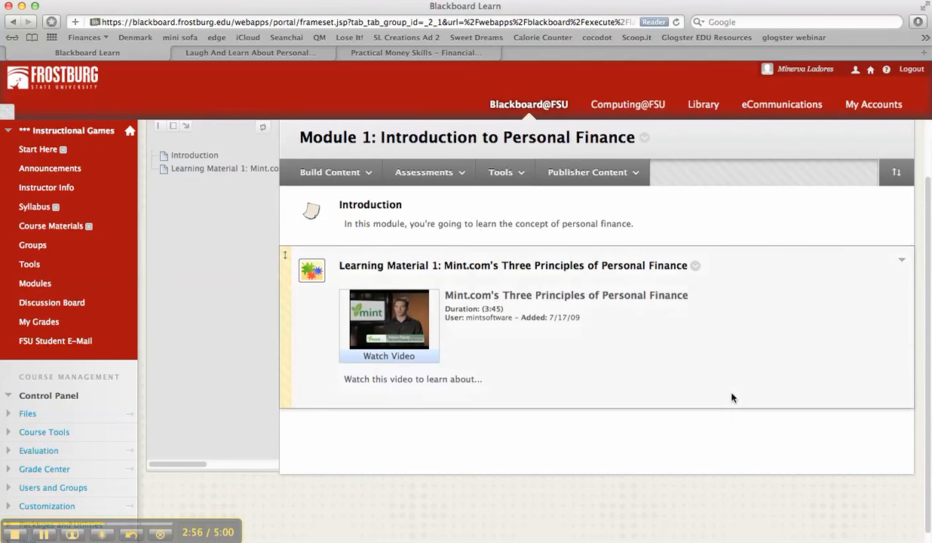
# Start creating a web link in Module 1: Introduction to Personal Finance.
pyautogui.click(411, 175)
pyautogui.click(367, 172)
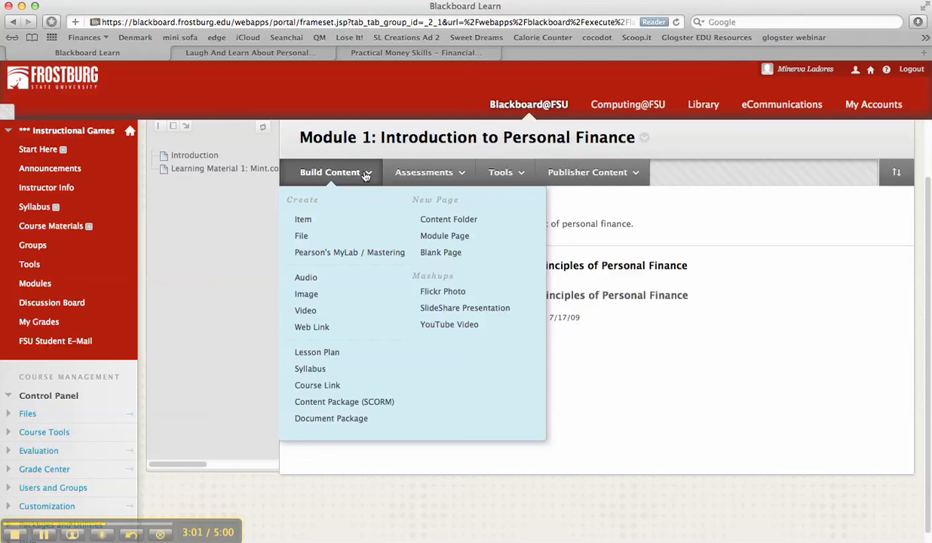
pyautogui.click(339, 333)
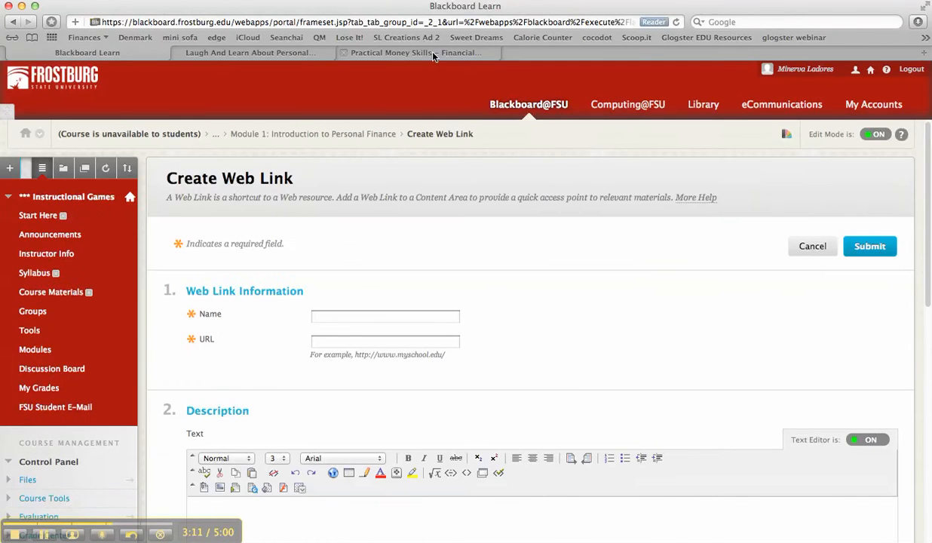
# Copy the address of the Peter Pig's Money Counter game page on the Practical Money Skills site, then close that page.
pyautogui.click(433, 55)
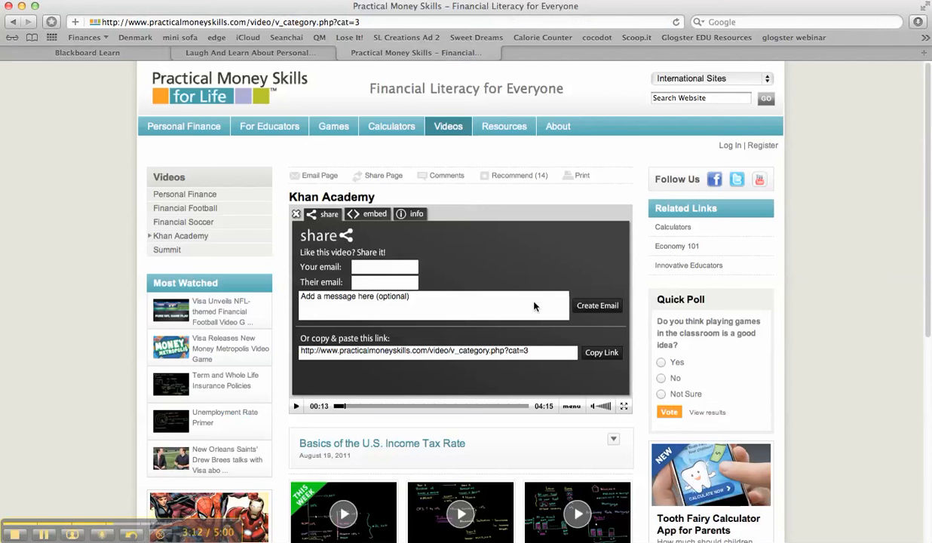
pyautogui.moveTo(267, 115)
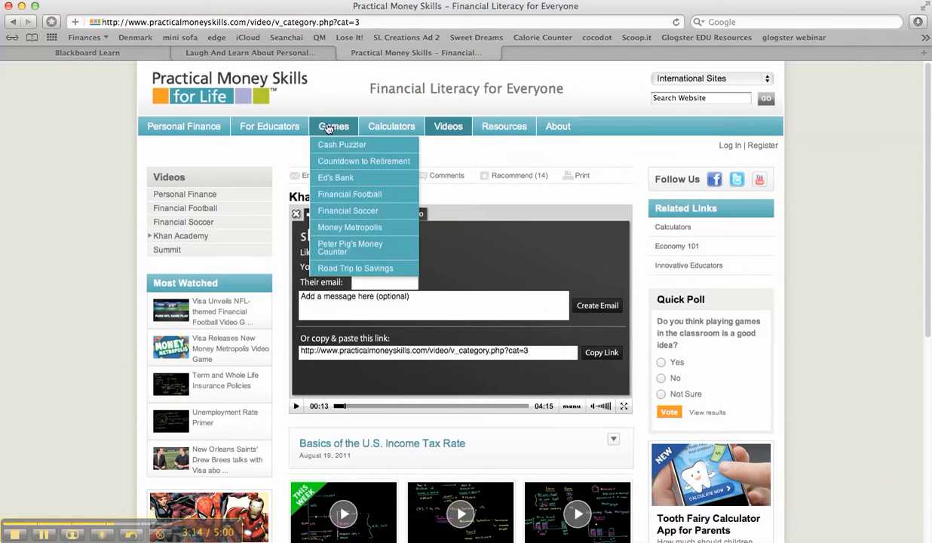
pyautogui.click(333, 126)
pyautogui.click(451, 287)
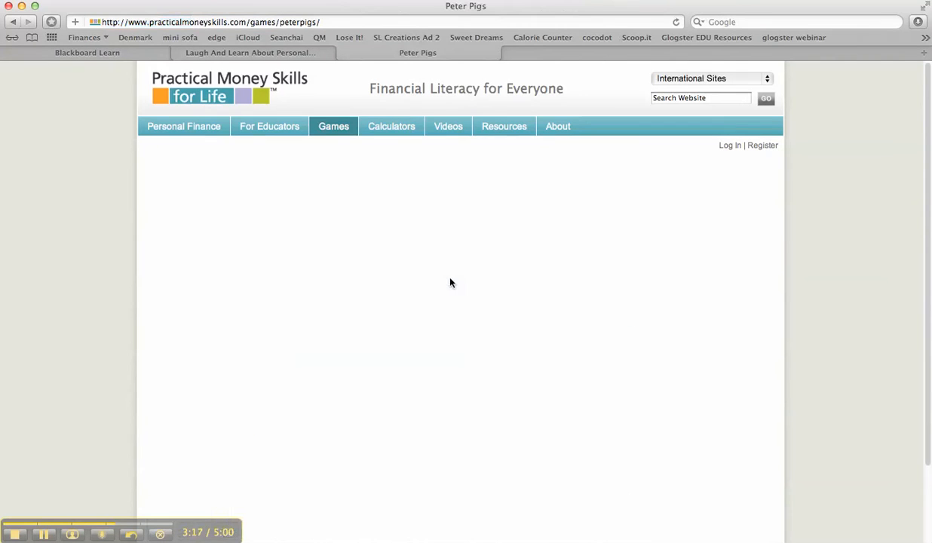
pyautogui.click(349, 25)
pyautogui.press('super+c')
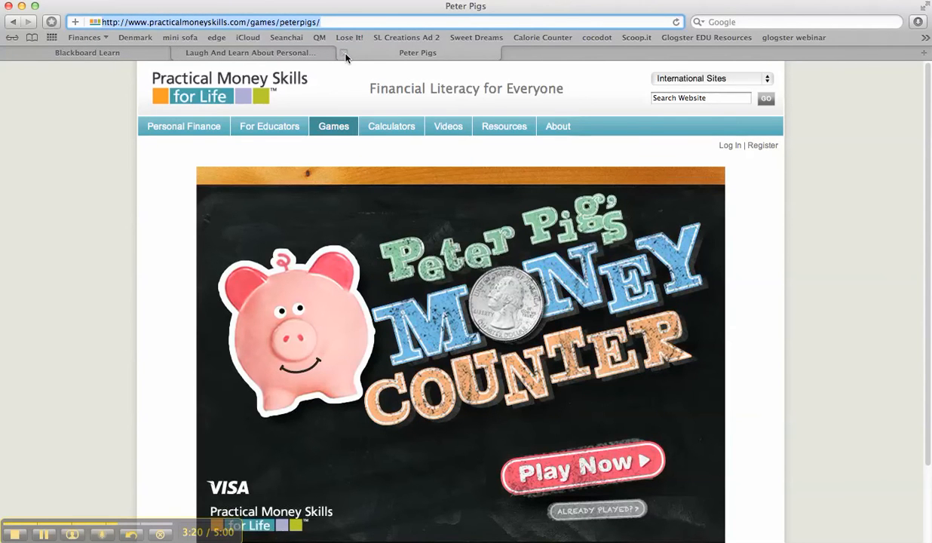
pyautogui.click(344, 54)
# Paste the copied game address as the web link's URL in Blackboard and name the link "Learning Material 2: Interactive Game".
pyautogui.click(104, 53)
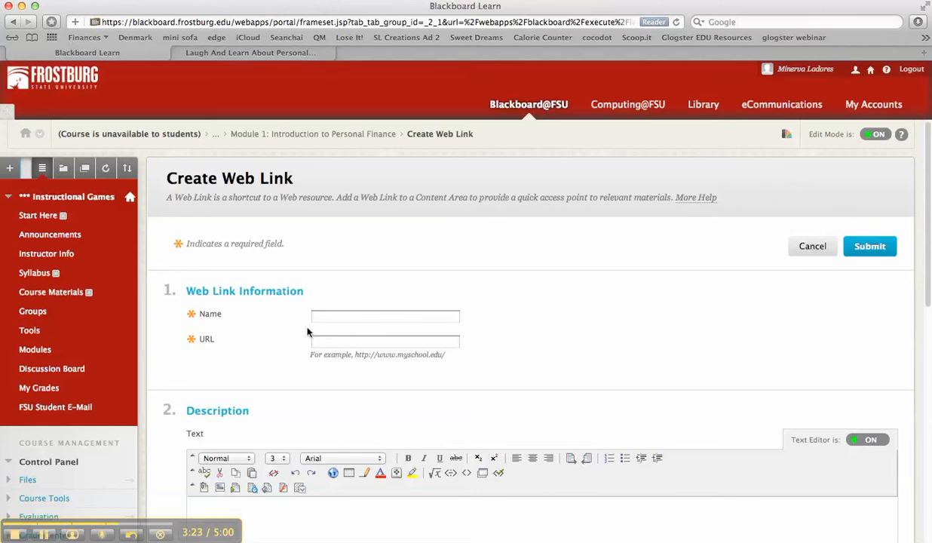
pyautogui.click(331, 341)
pyautogui.press('super+v')
pyautogui.click(325, 313)
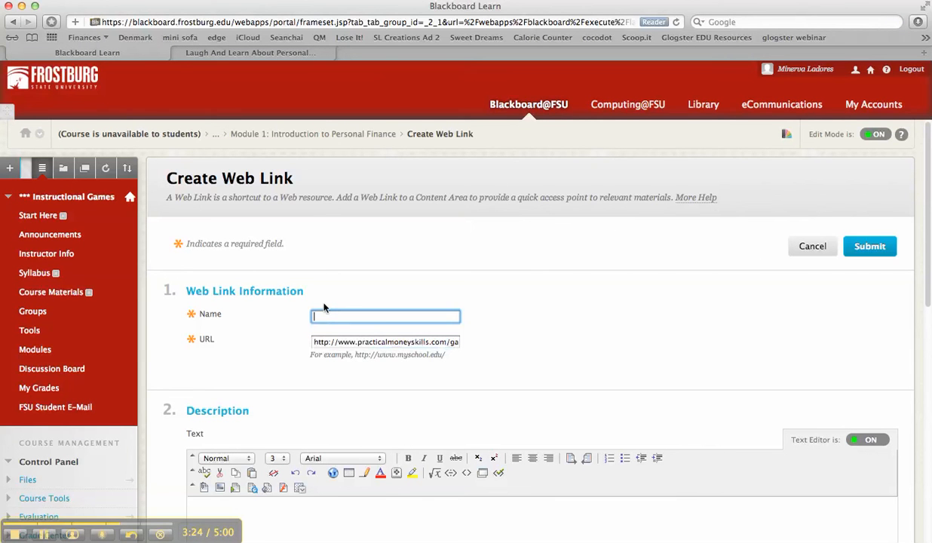
pyautogui.write('Learning')
pyautogui.write('Interactive Game')
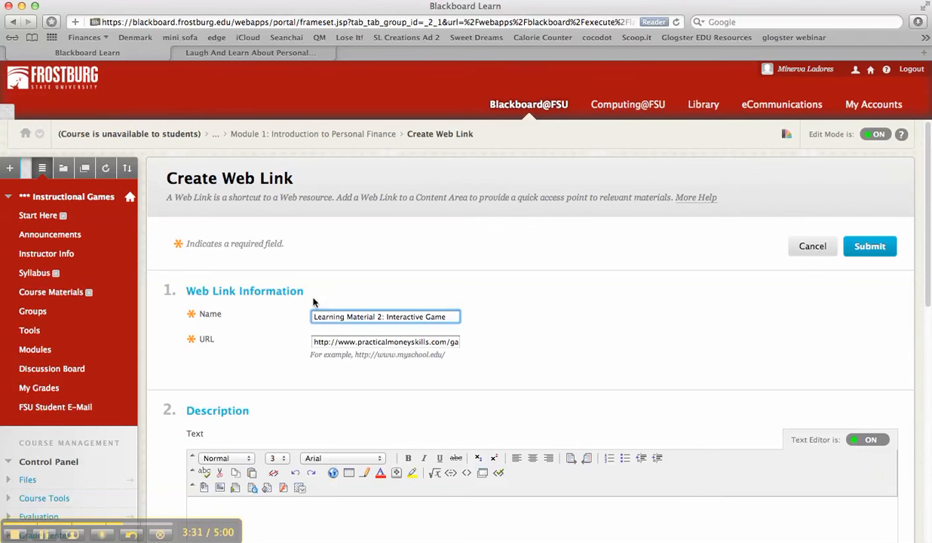
# Enter "Provide instructions" as the web link's description and submit the link to the module.
pyautogui.scroll(-3, 326, 302)
pyautogui.click(342, 432)
pyautogui.write('Provide instructions')
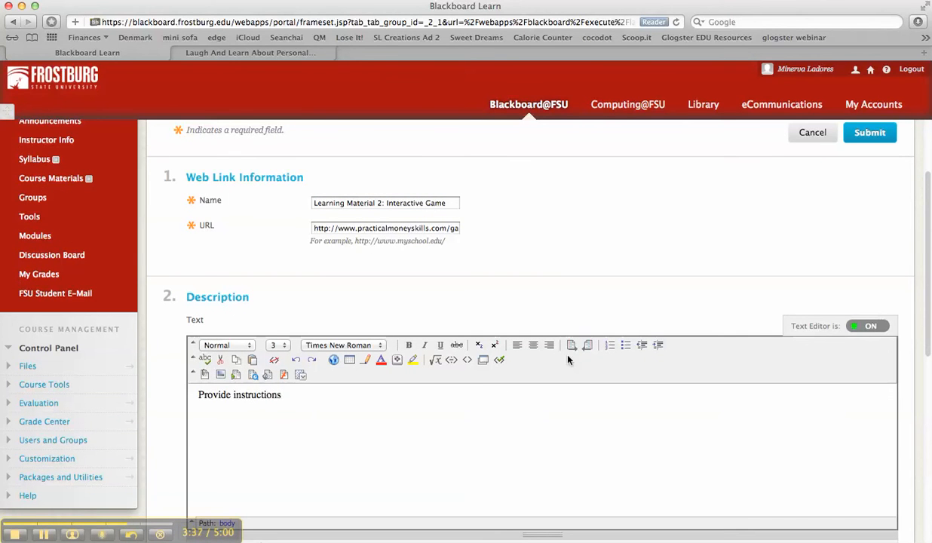
pyautogui.scroll(3, 557, 354)
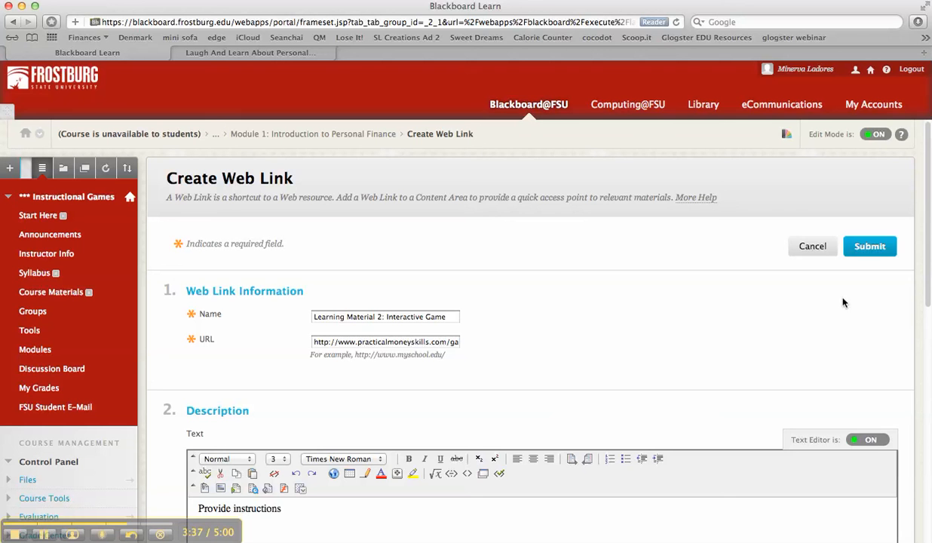
pyautogui.click(870, 247)
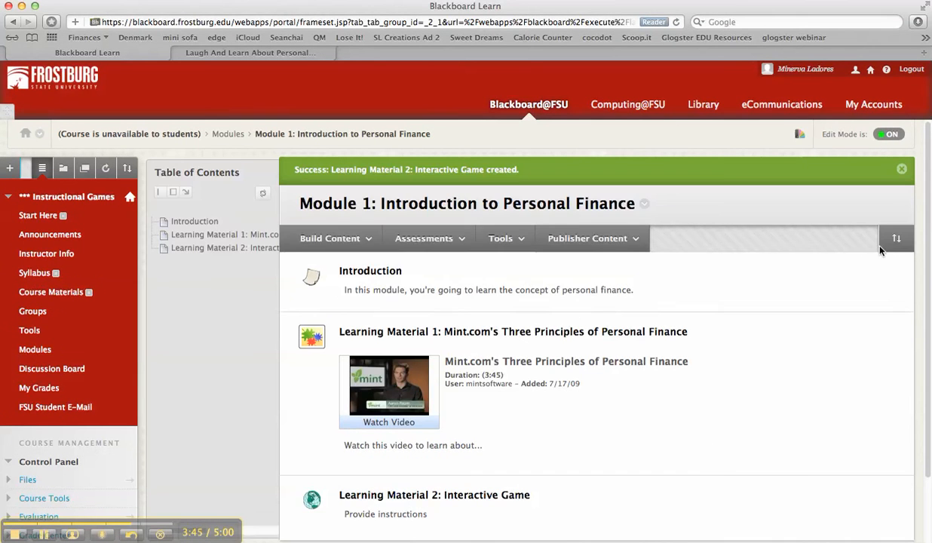